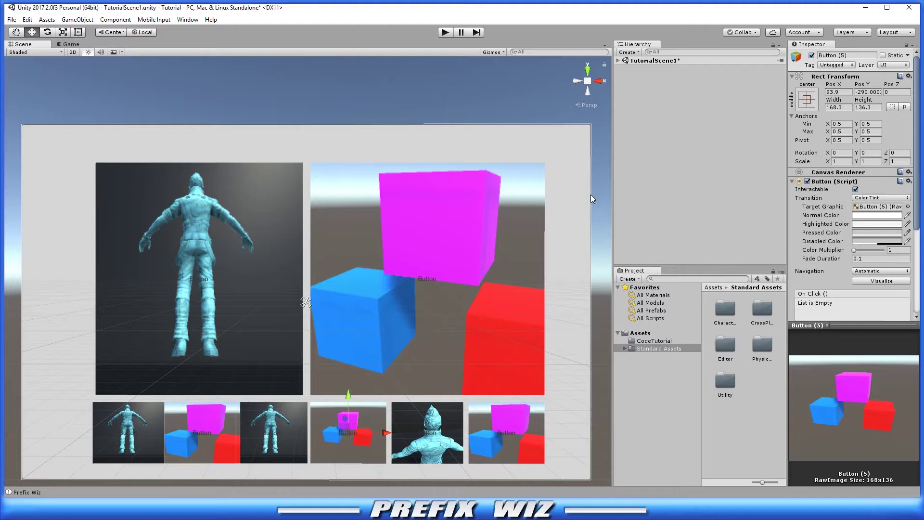
Select the cube and character preview buttons on the canvas and preview the finished scene in Play mode.
left_click(462, 238)
left_click(258, 233)
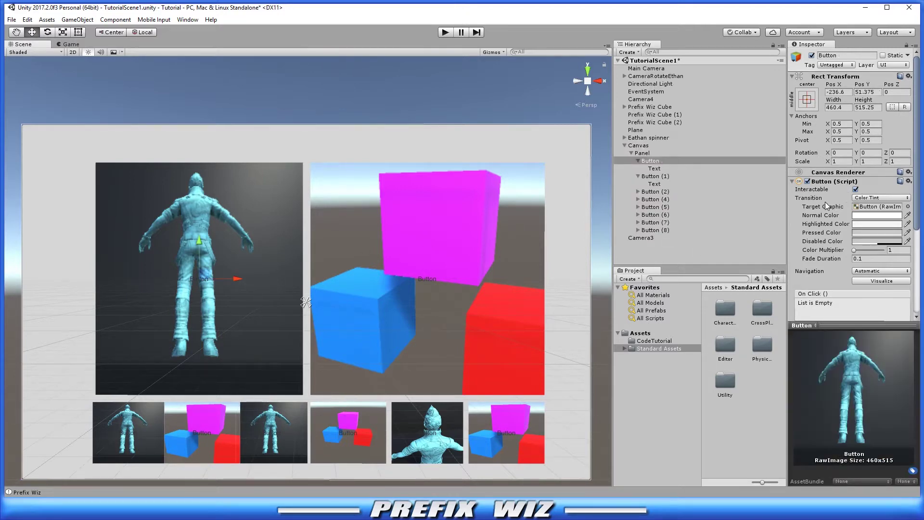
left_click(445, 32)
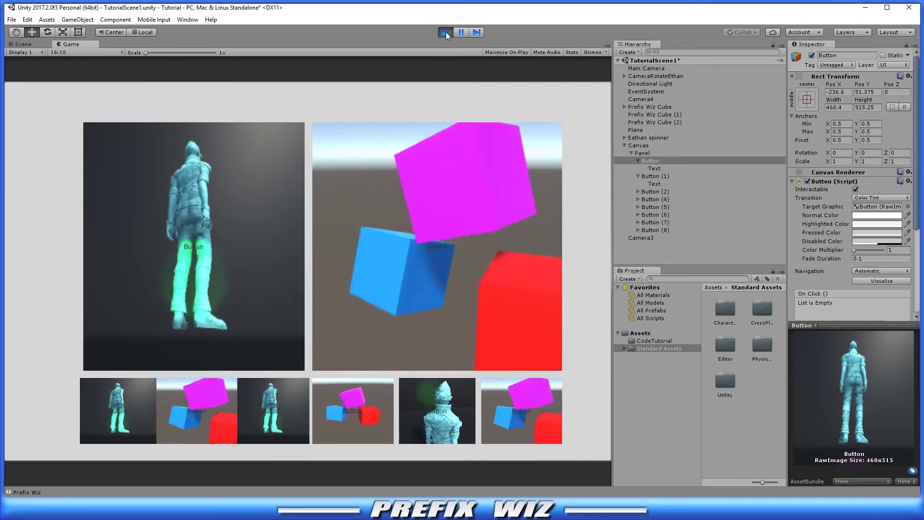
left_click(446, 32)
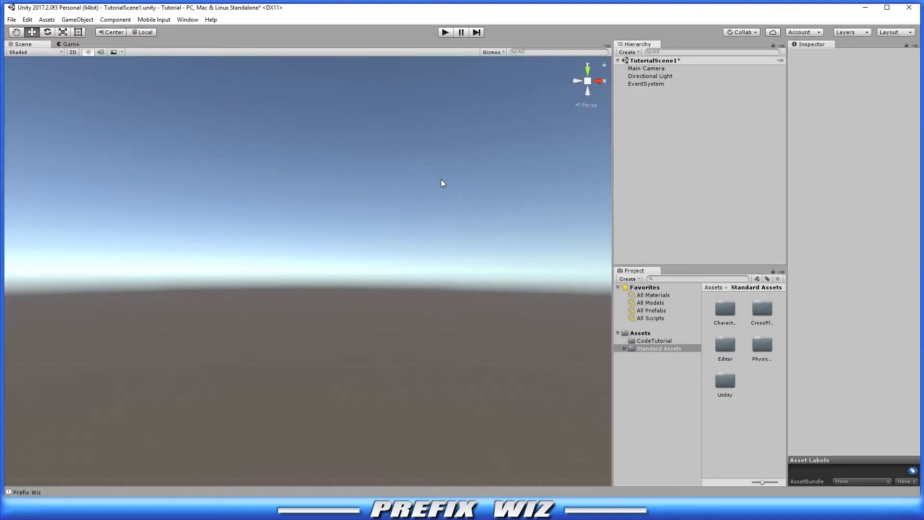
Add a UI panel to the scene with a button nested inside it.
right_click(671, 139)
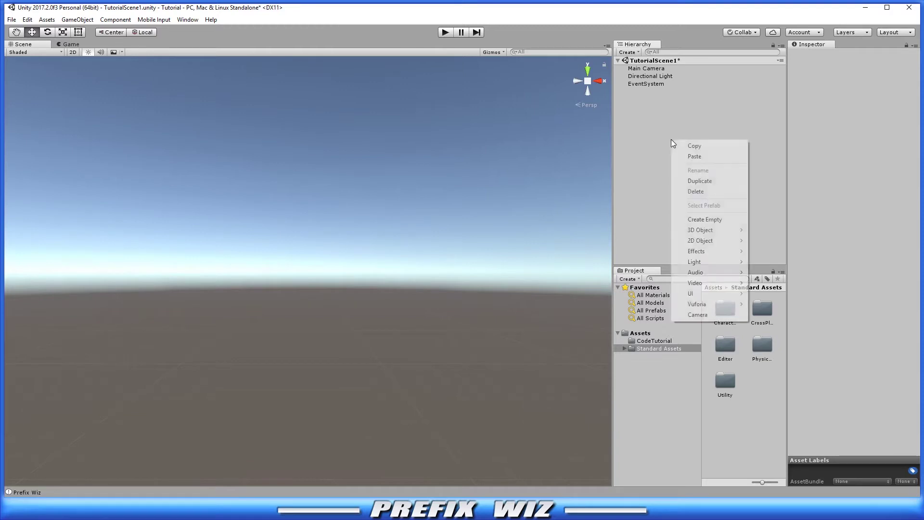
mouse_move(722, 293)
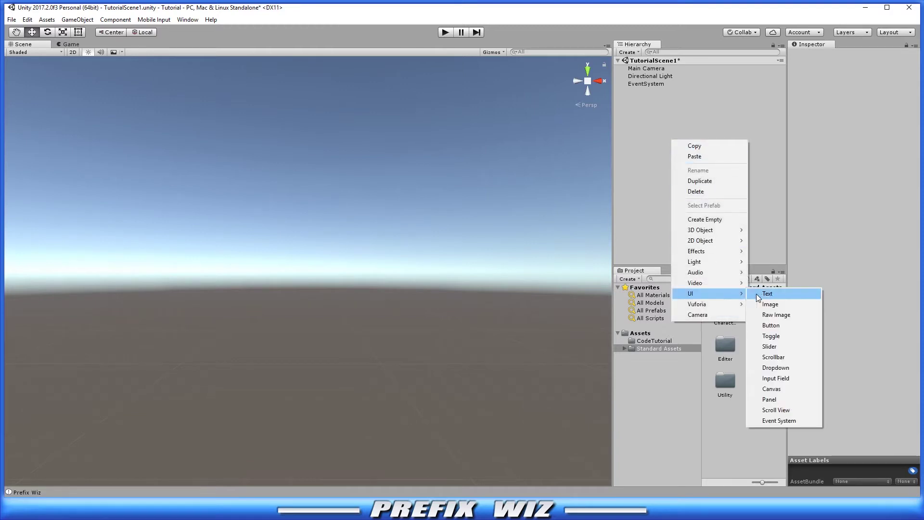
left_click(792, 400)
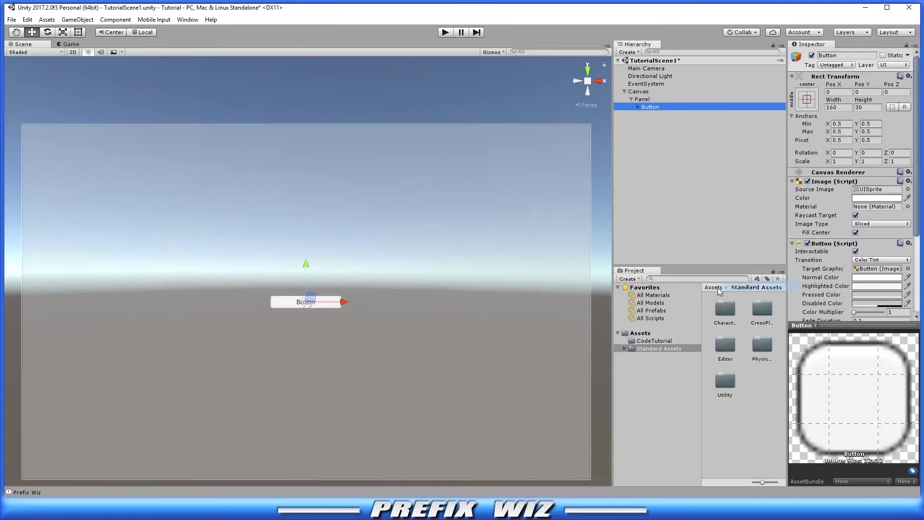
Resize the button with the Rect tool to about 485 by 274, centred on the panel.
left_click(78, 31)
left_click_drag(325, 296, 326, 186)
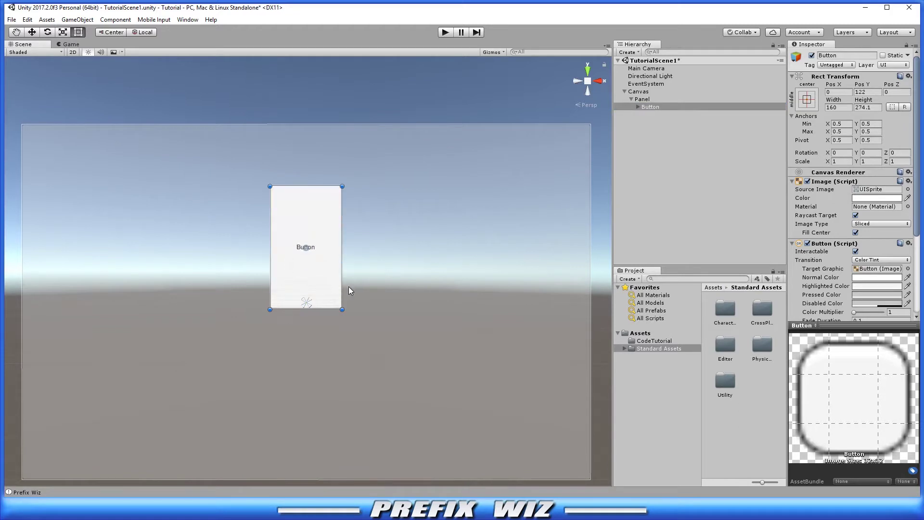
left_click_drag(341, 288, 404, 320)
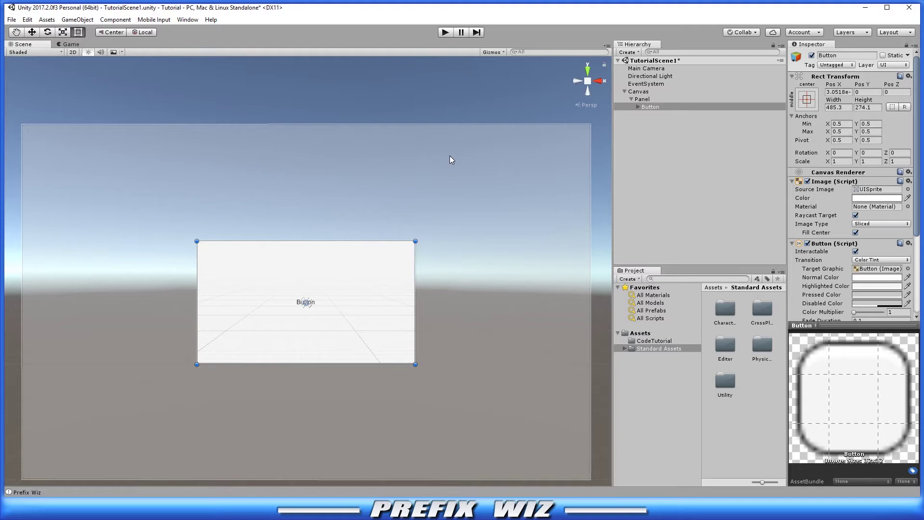
Add a 3D cube to the scene at the root level, outside the canvas.
scroll(406, 238, "down", 3)
middle_click_drag(427, 224, 196, 201)
key("f")
right_click(623, 131)
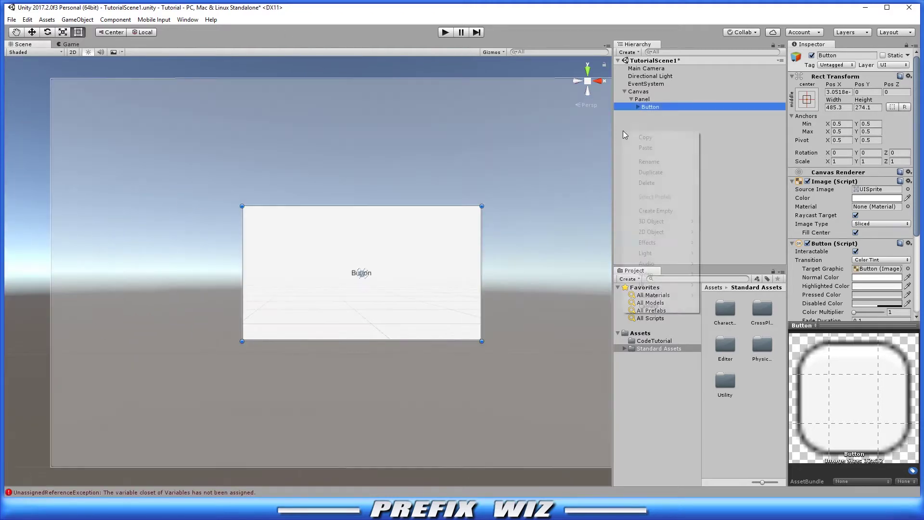
mouse_move(655, 221)
left_click(717, 222)
left_click(668, 166)
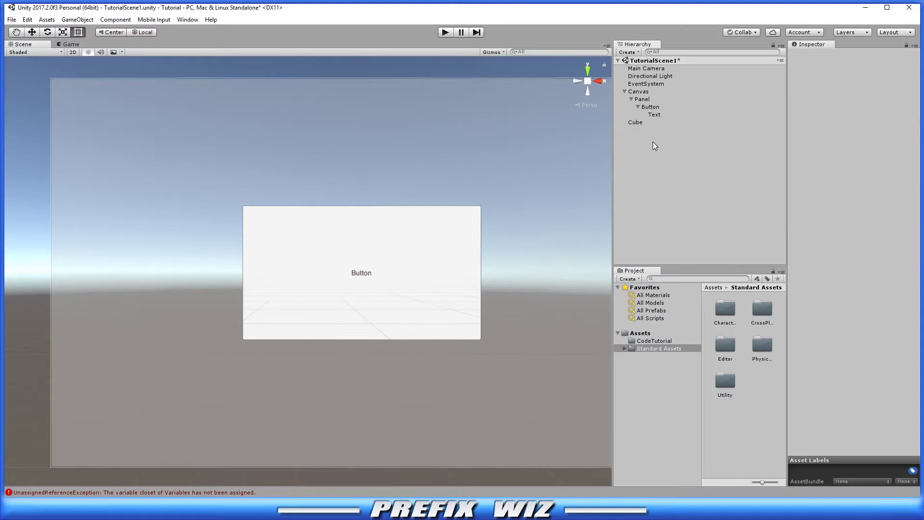
Set the cube's X and Y position to 0 and frame the cube in the scene.
left_click(636, 123)
left_click(843, 85)
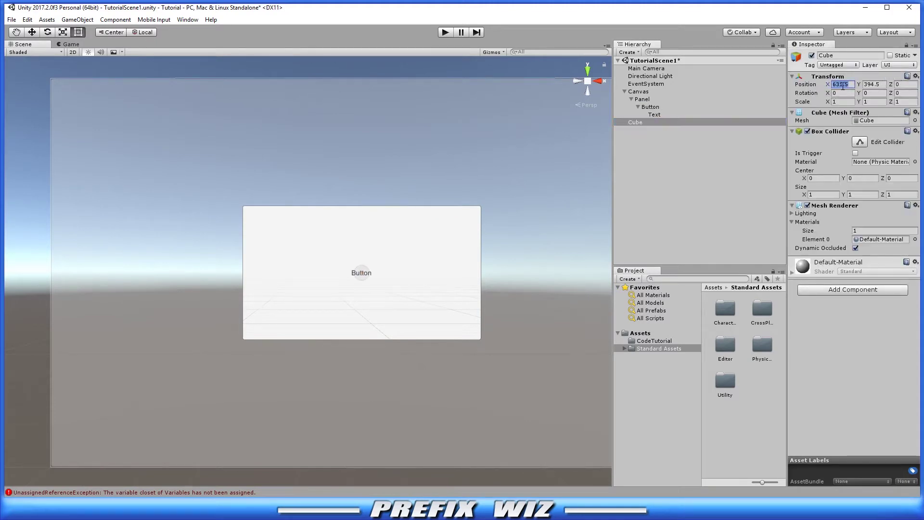
type("0")
left_click(878, 85)
type("0")
left_click(666, 123)
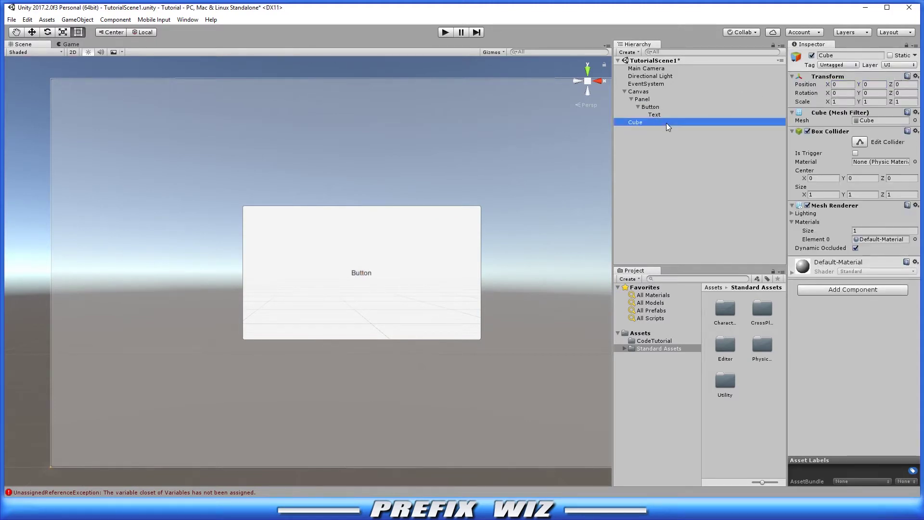
double_click(666, 123)
Attach the Rotate script from the CodeTutorial folder to the cube and enable Spin Left.
left_click(668, 341)
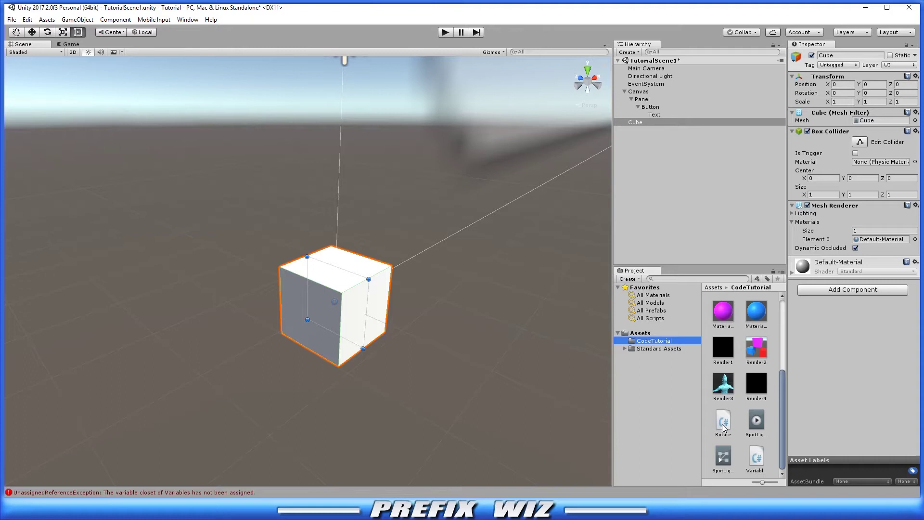
left_click_drag(723, 423, 867, 380)
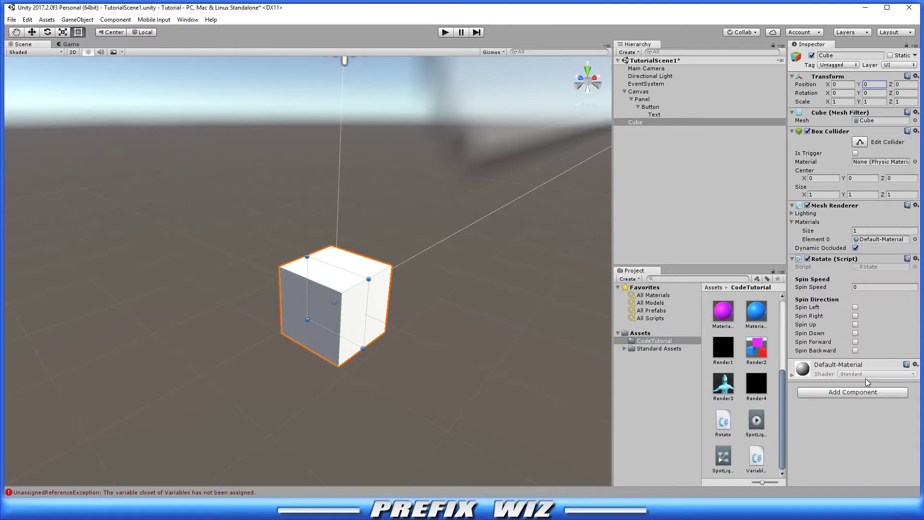
left_click(856, 307)
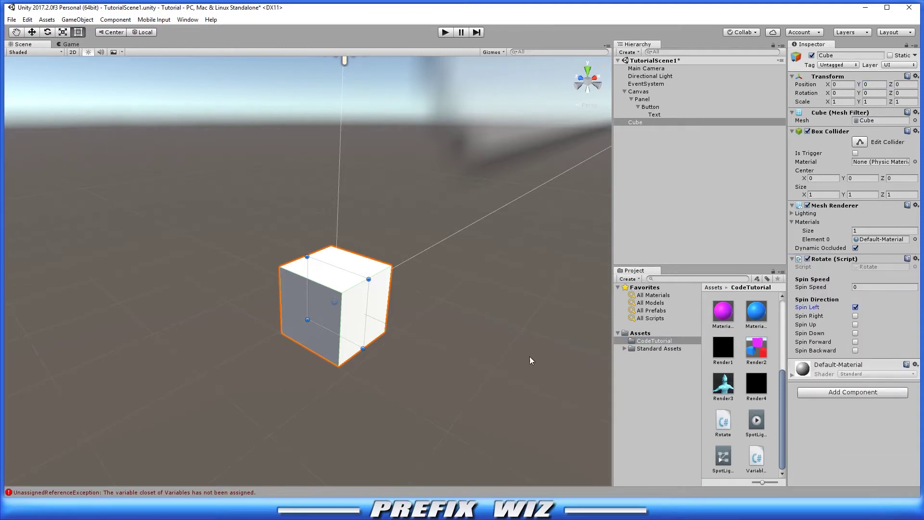
Test the cube's rotation in Play mode, stop it, and set the cube's Spin Speed to 5.
left_click(444, 32)
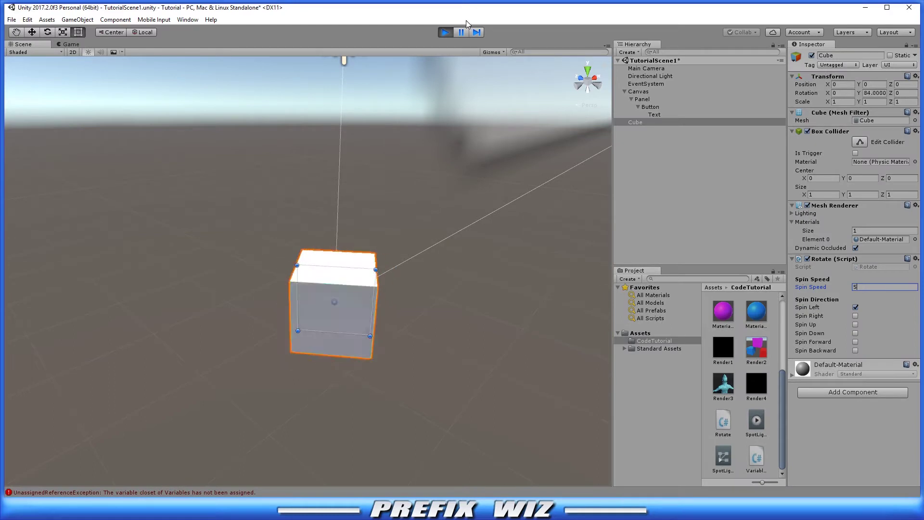
key("ctrl+p")
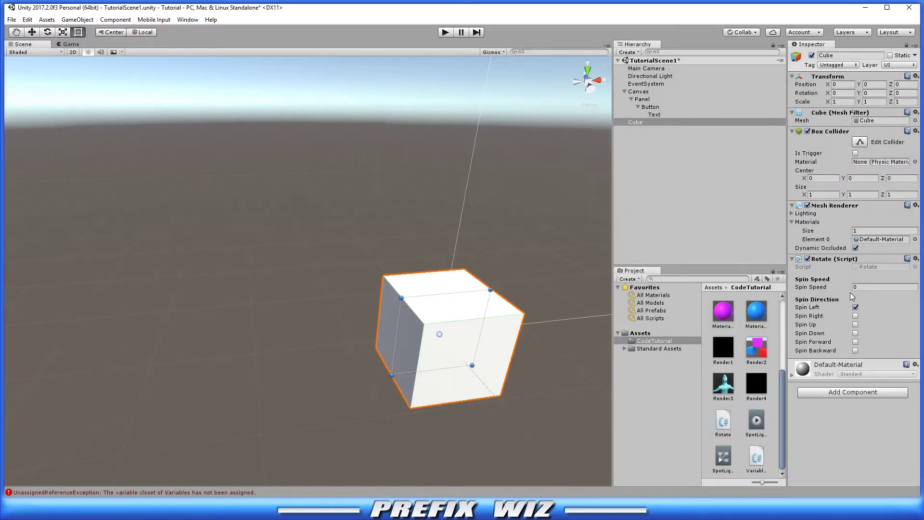
left_click(866, 287)
Add a new camera to the scene as a child of the Main Camera.
double_click(646, 68)
right_click(675, 166)
left_click(709, 344)
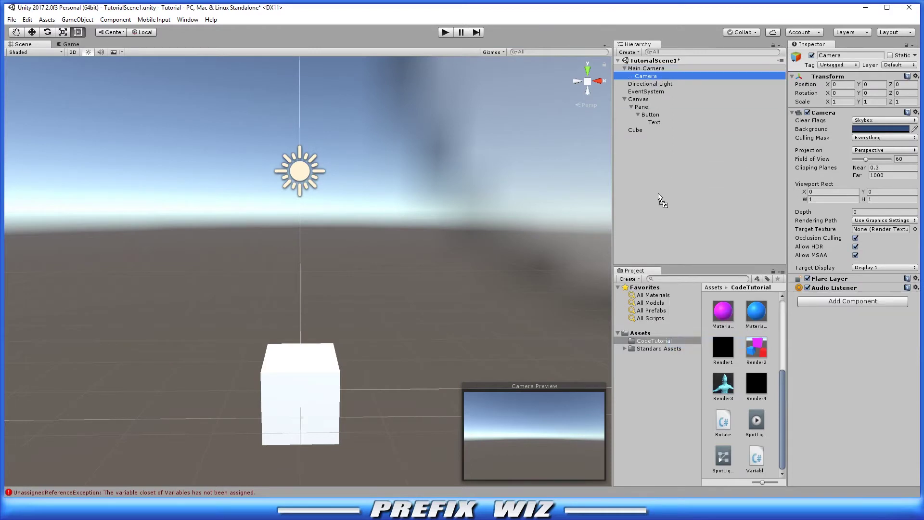
Centre the new camera on the cube by parenting it there and resetting its transform, and return it to the root level.
left_click_drag(659, 197, 644, 122)
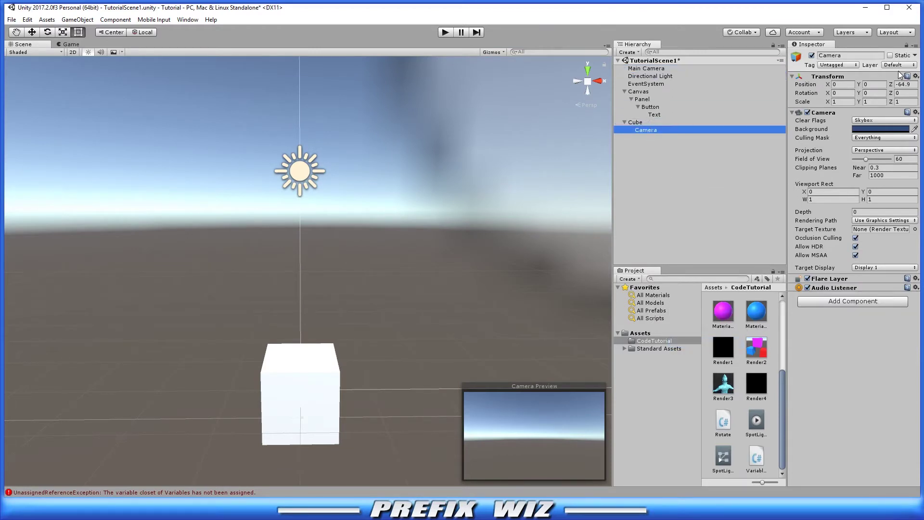
left_click(916, 77)
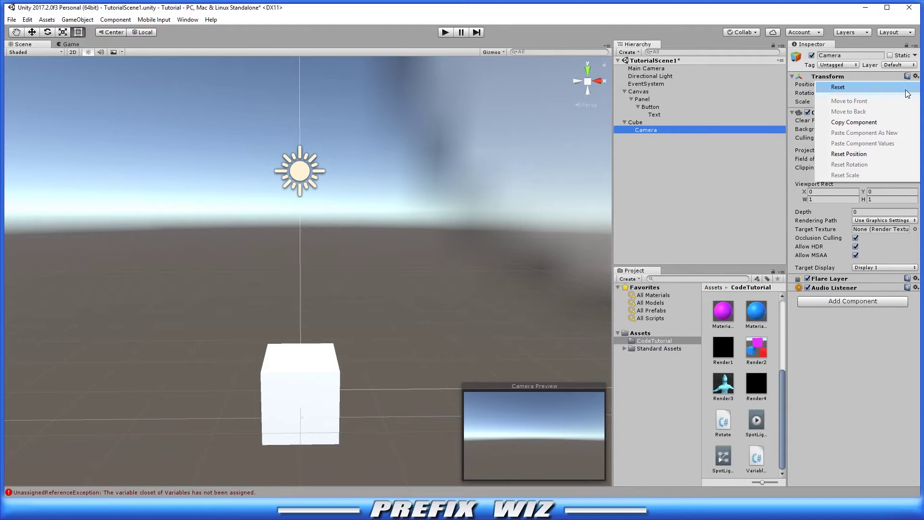
left_click(838, 87)
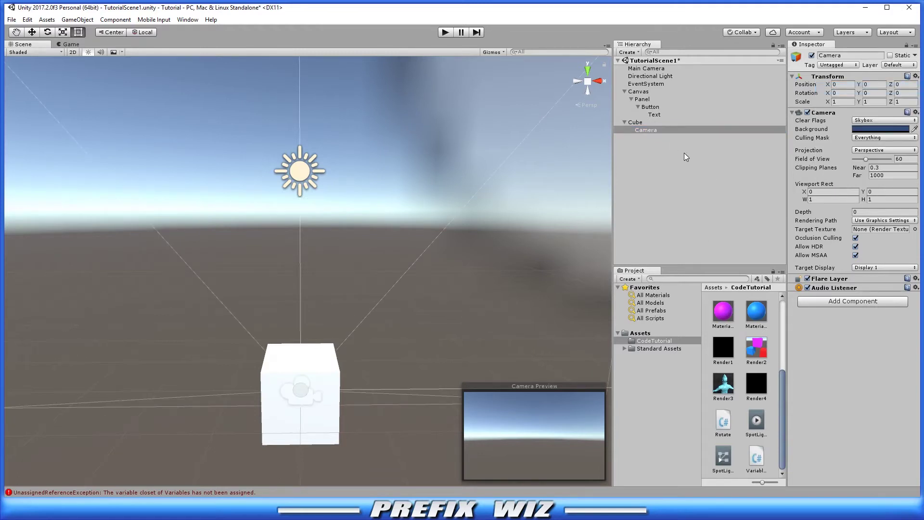
left_click_drag(657, 132, 684, 183)
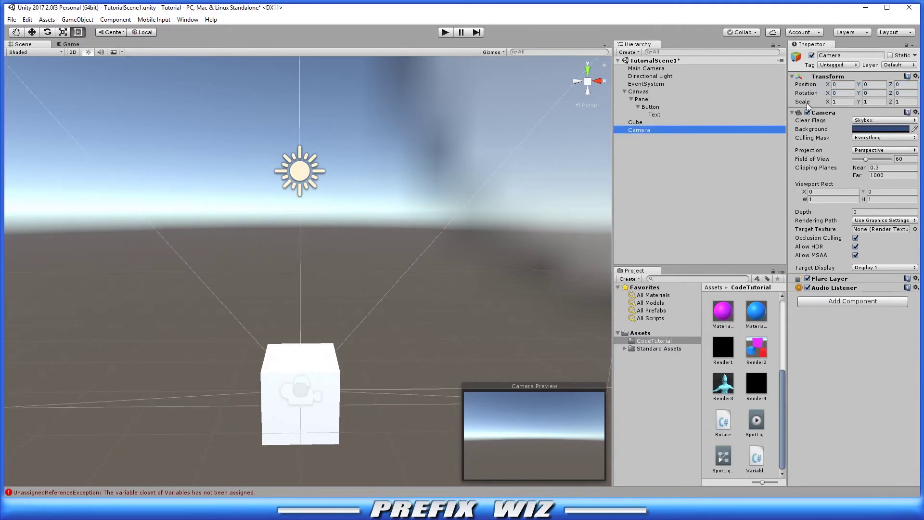
Move the new camera to about Y 1.18, Z -3 and tilt it about 19.7 degrees around X to face the cube.
left_click_drag(305, 291, 197, 207, "alt")
left_click(32, 32)
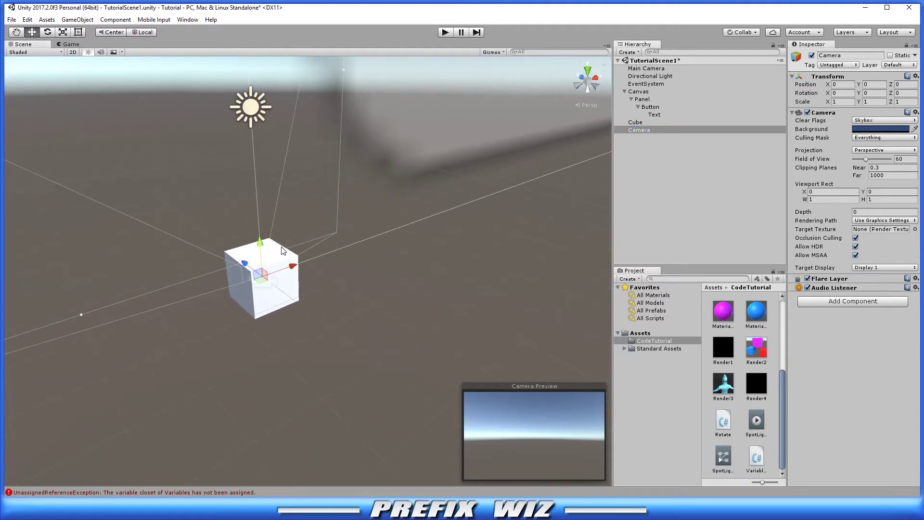
left_click_drag(245, 264, 343, 291)
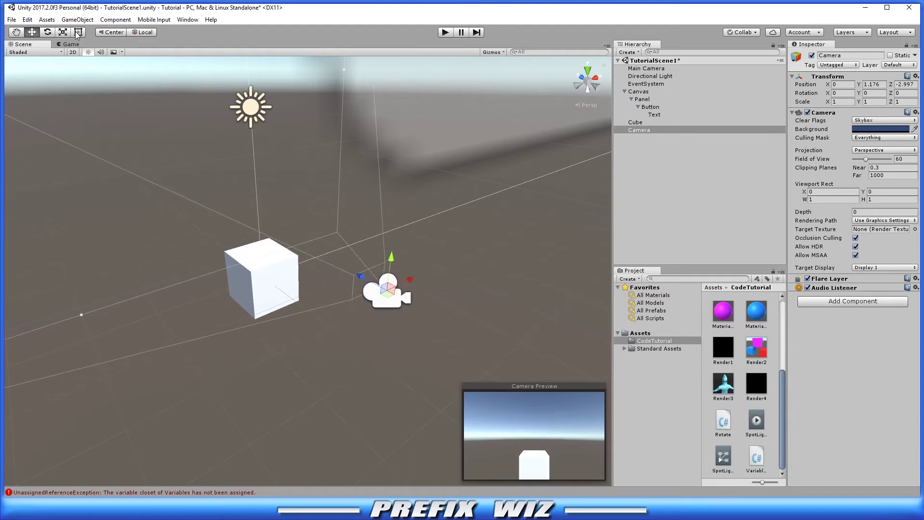
left_click(47, 31)
left_click_drag(409, 276, 483, 264)
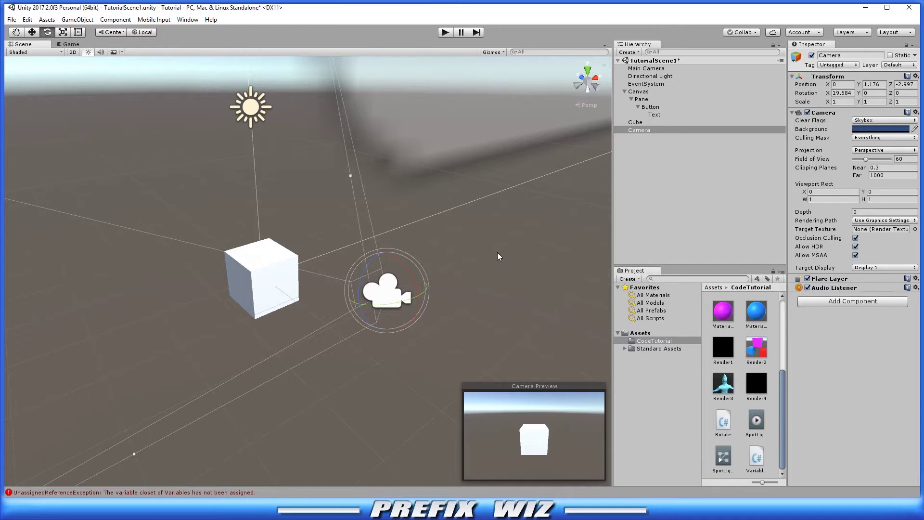
Apply the blue MaterialBlack 3 material to the cube and disable the Audio Listener on the new camera.
left_click(653, 121)
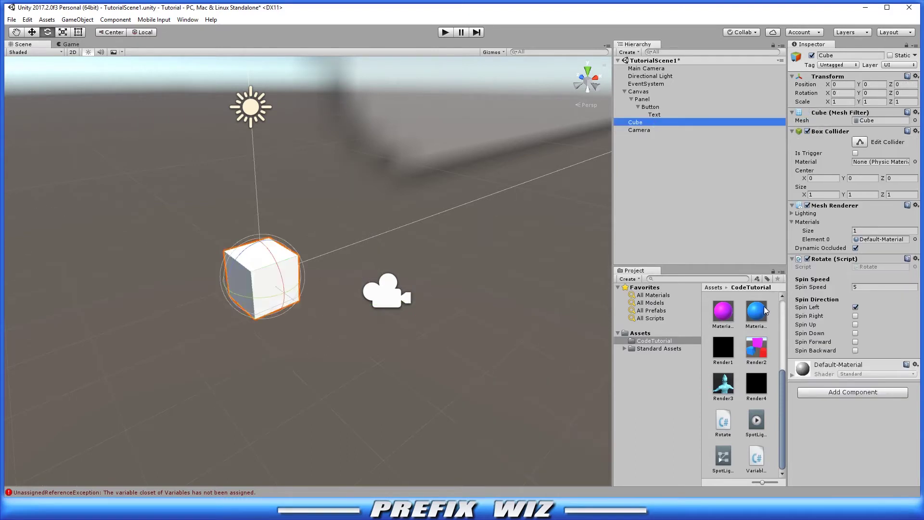
left_click_drag(757, 311, 867, 429)
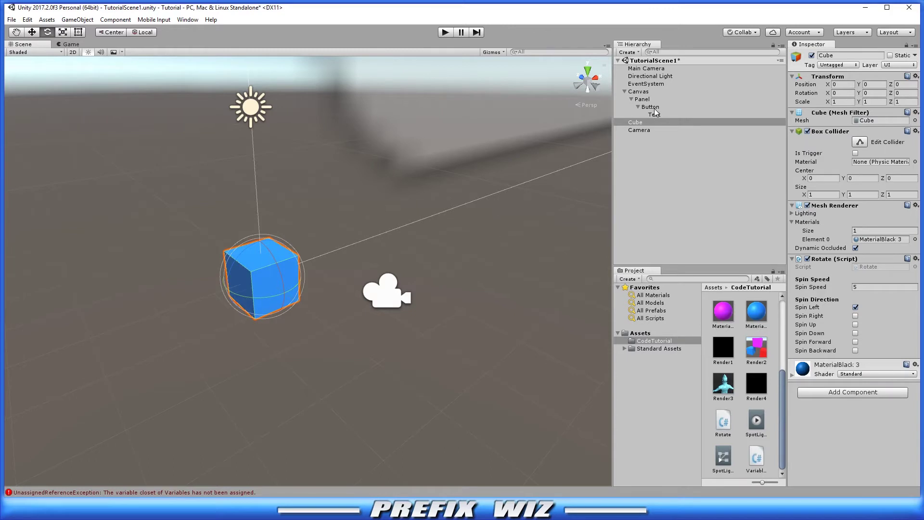
left_click(664, 131)
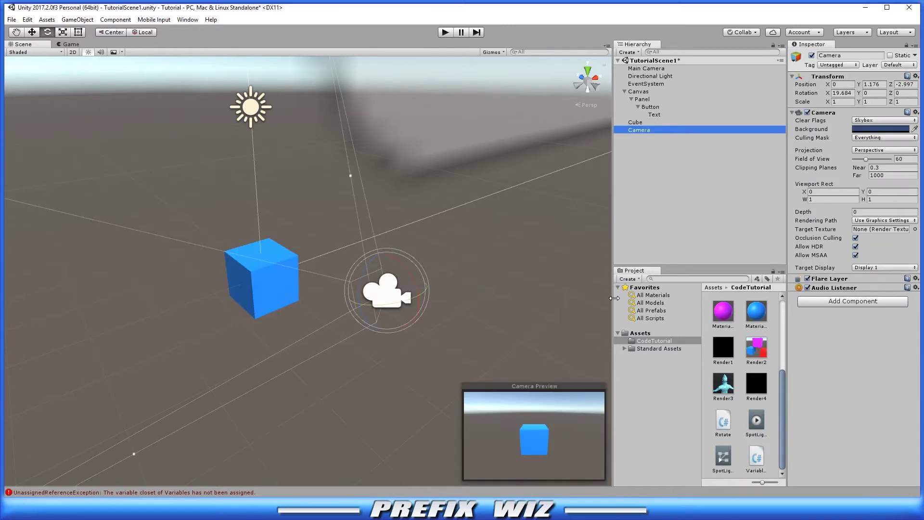
double_click(647, 128)
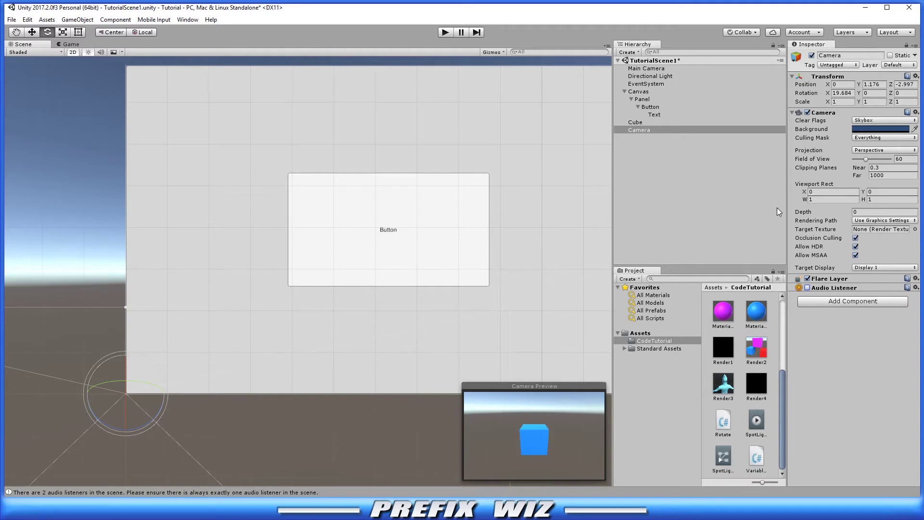
Create a Render Texture named SpinningCube in the Assets folder.
left_click(643, 334)
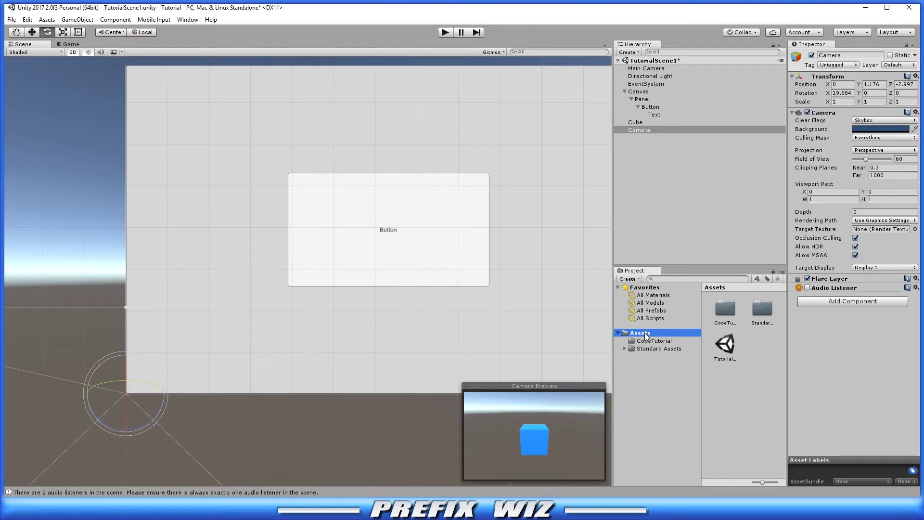
right_click(644, 332)
mouse_move(717, 144)
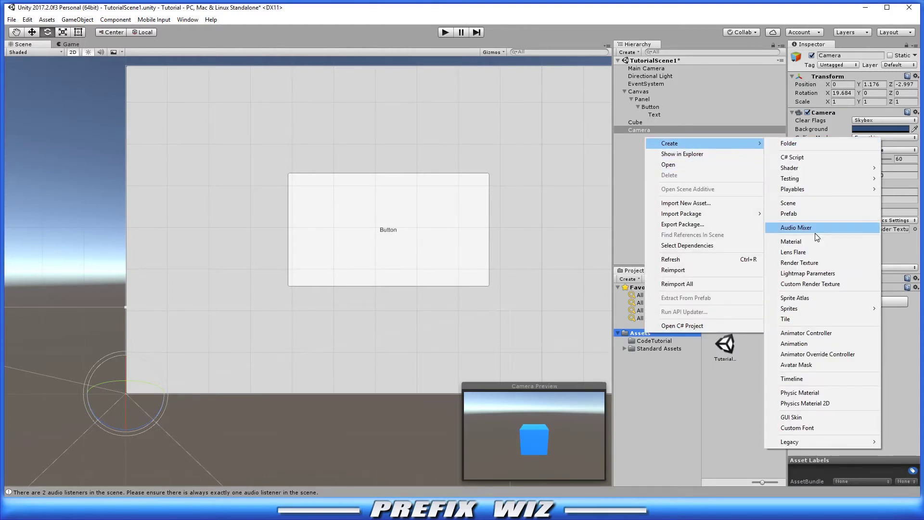
left_click(814, 262)
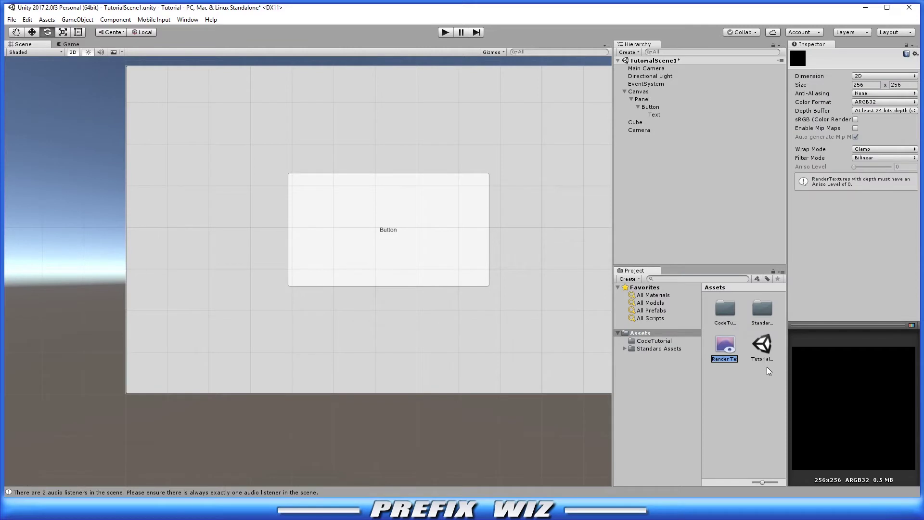
type("SpinningCube")
key("Return")
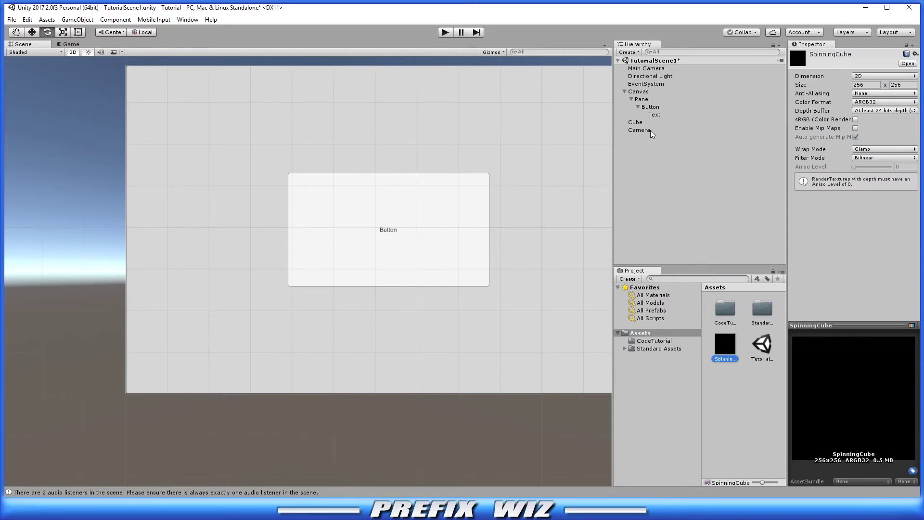
Assign the SpinningCube render texture as the new camera's Target Texture.
left_click(641, 130)
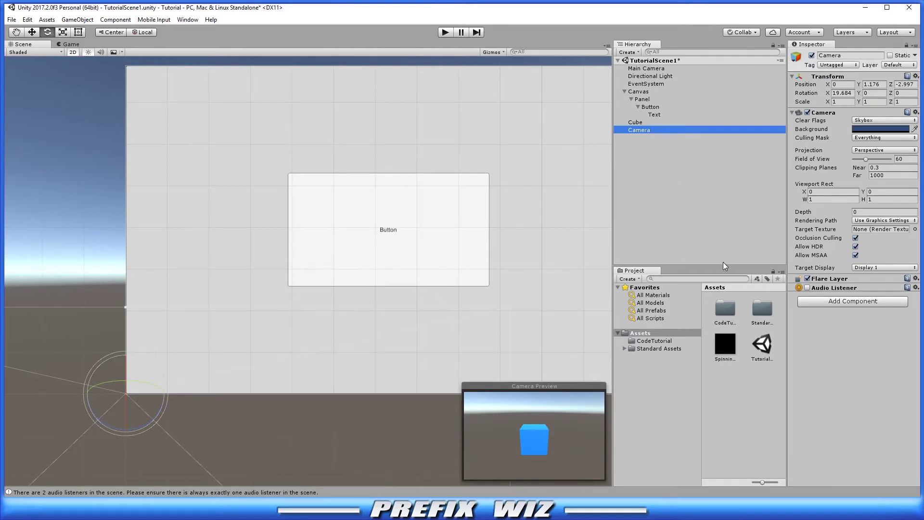
left_click_drag(725, 344, 881, 229)
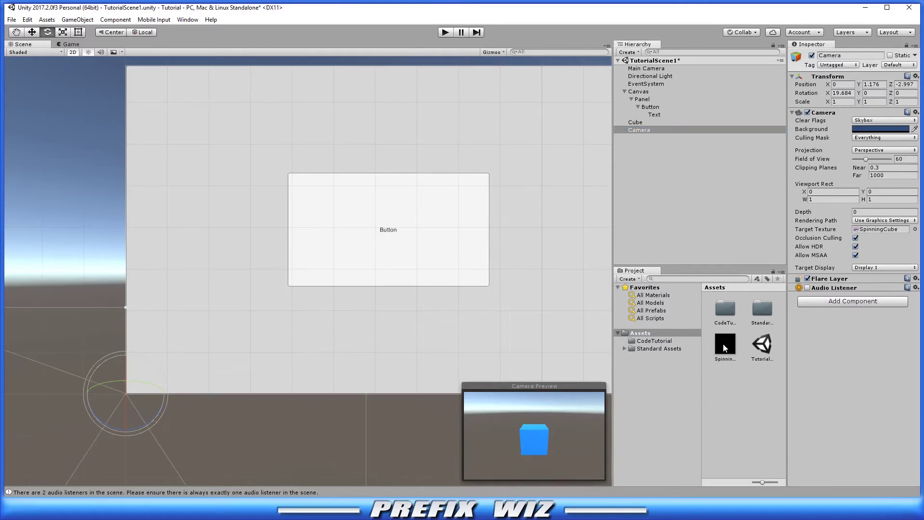
left_click_drag(861, 291, 895, 231)
left_click(662, 130)
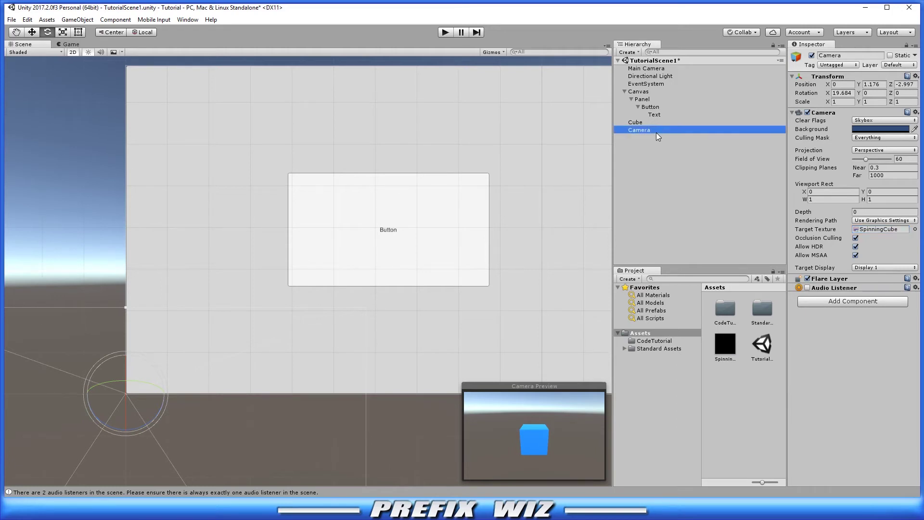
Remove the Image (Script) component from the Button object under the Panel.
left_click(651, 106)
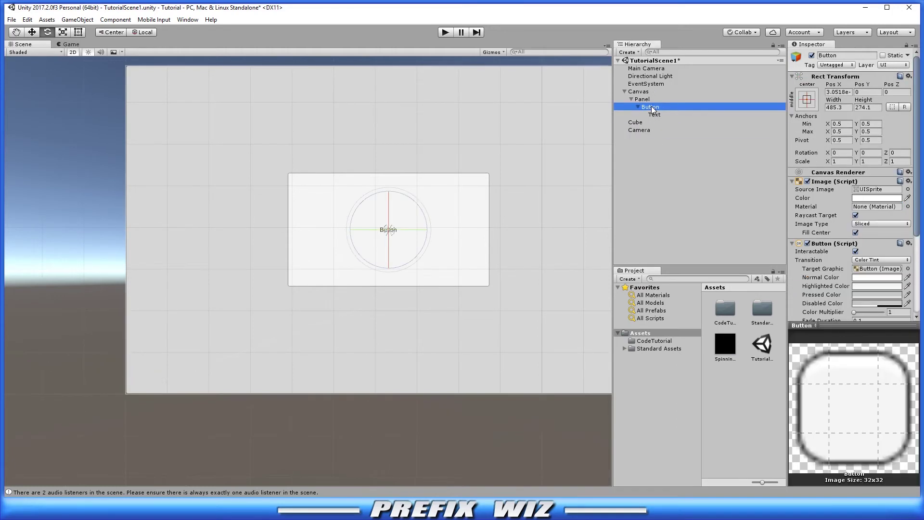
scroll(867, 210, "down", 3)
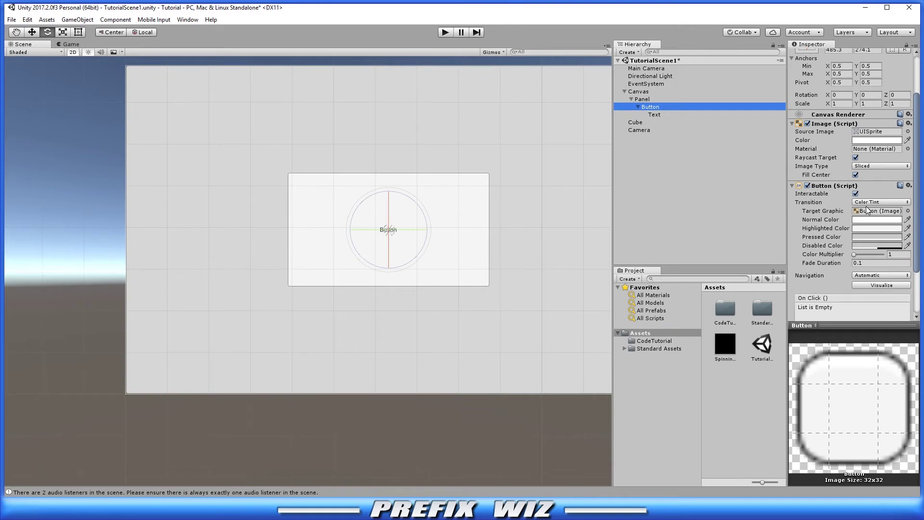
right_click(838, 123)
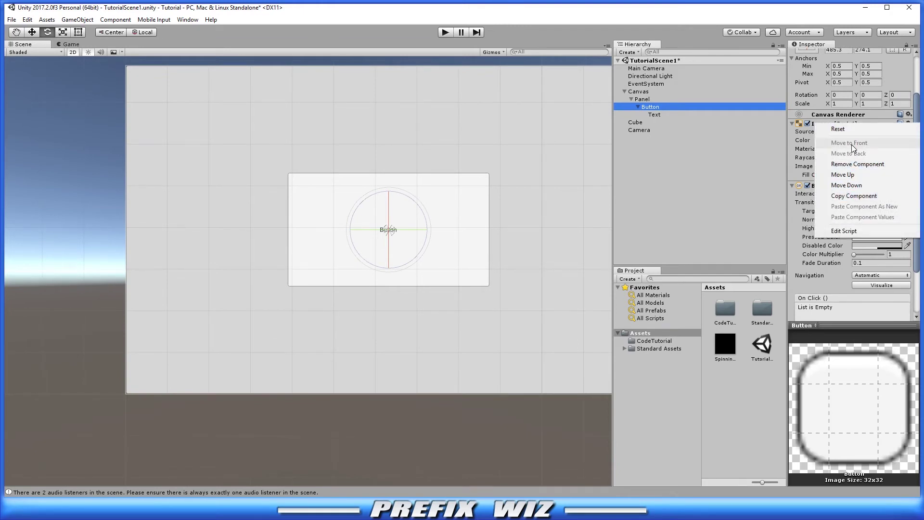
left_click(855, 164)
Add a UI Raw Image component to the Button and assign the SpinningCube render texture as its Texture.
left_click(876, 310)
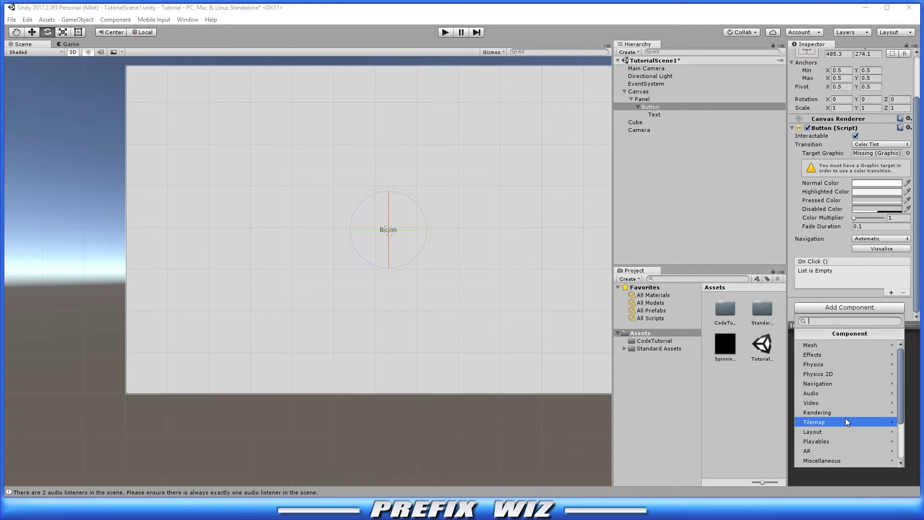
scroll(848, 363, "down", 1)
scroll(857, 371, "up", 1)
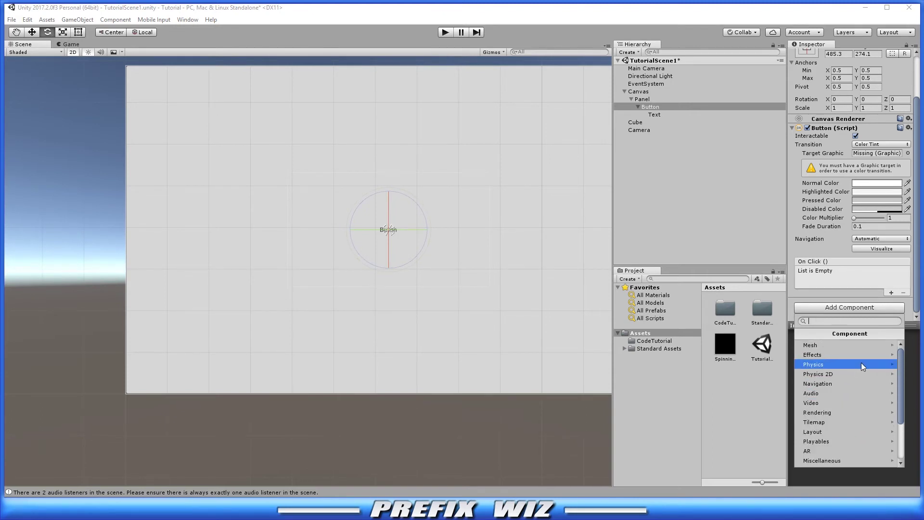
scroll(859, 400, "down", 3)
left_click(857, 453)
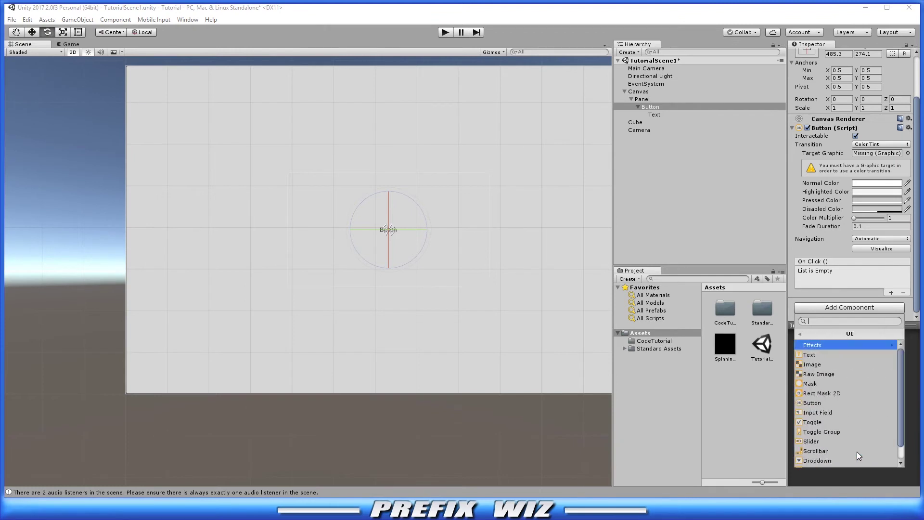
left_click(838, 377)
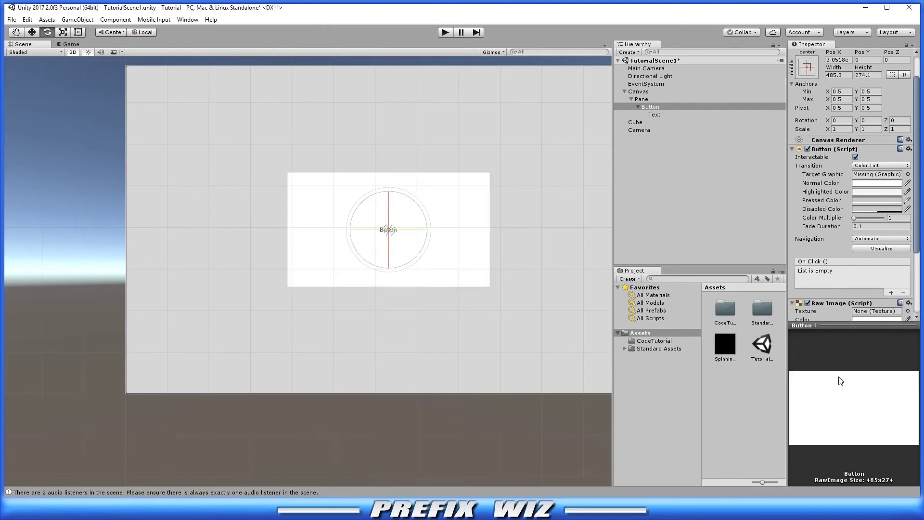
scroll(856, 210, "down", 3)
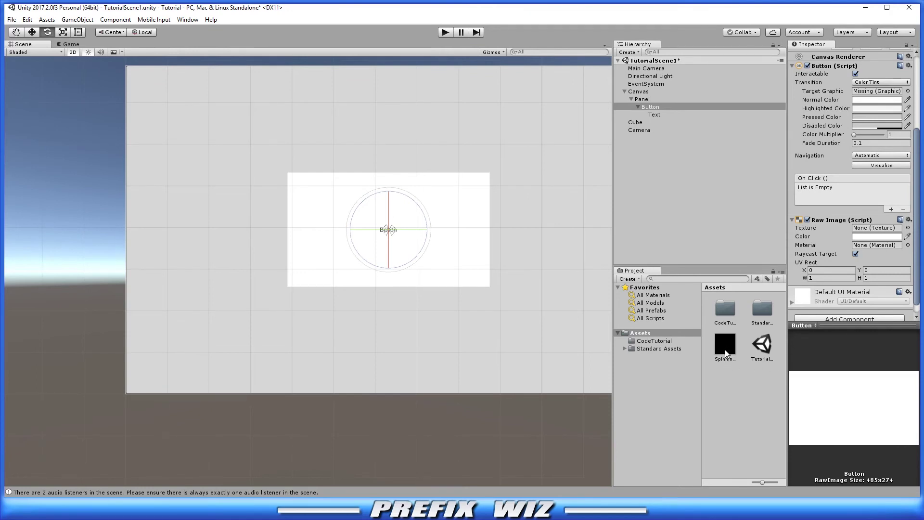
left_click_drag(725, 350, 883, 226)
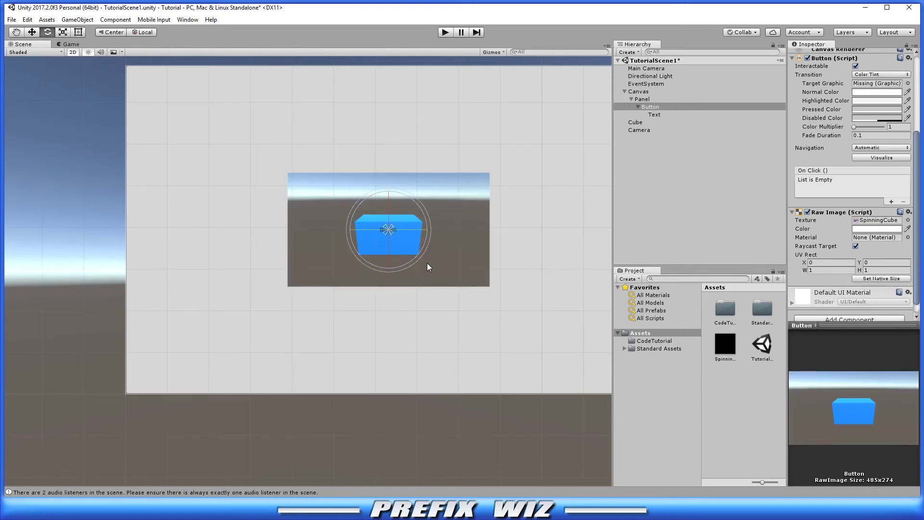
Run the scene in Play mode and test the button showing the live cube view.
left_click(445, 33)
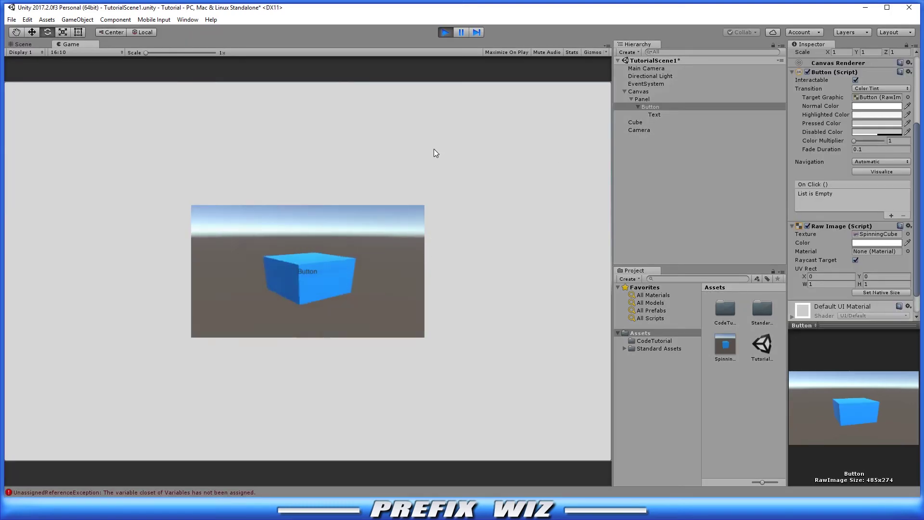
left_click(402, 260)
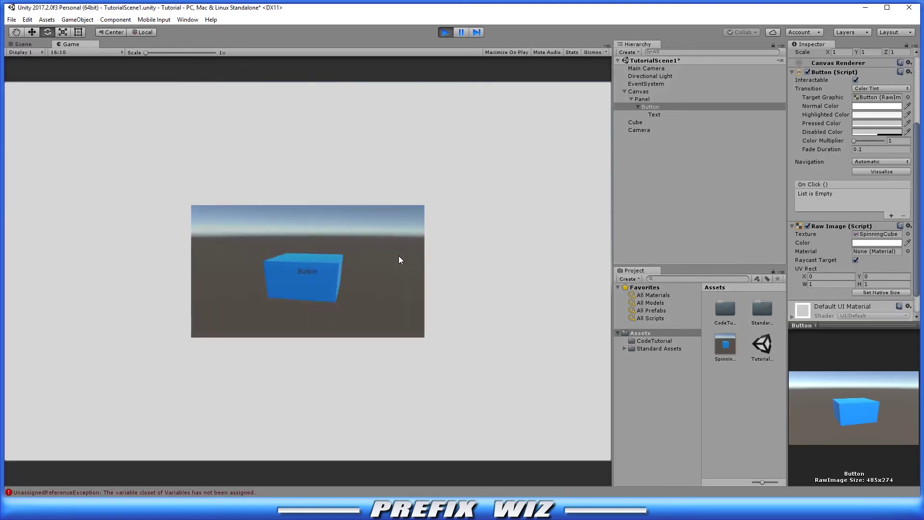